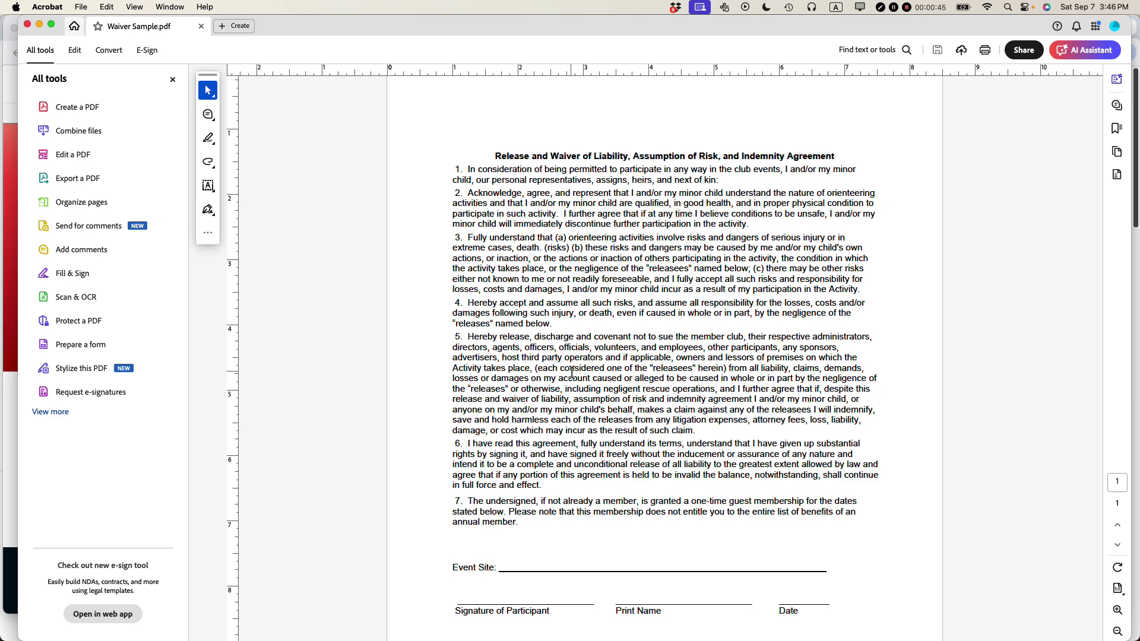
- Close the waiver, then duplicate Waiver Sample.pdf in Finder as 'Waiver Sample Watermarked.pdf'
key(super+w)
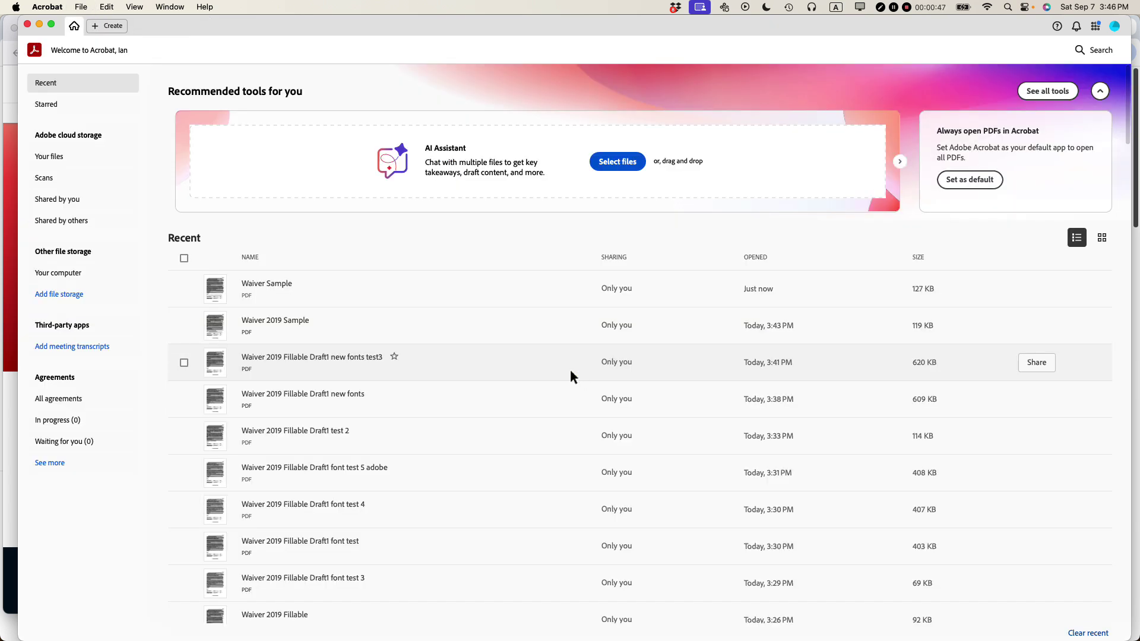
key(super+Tab)
key(super+Tab)
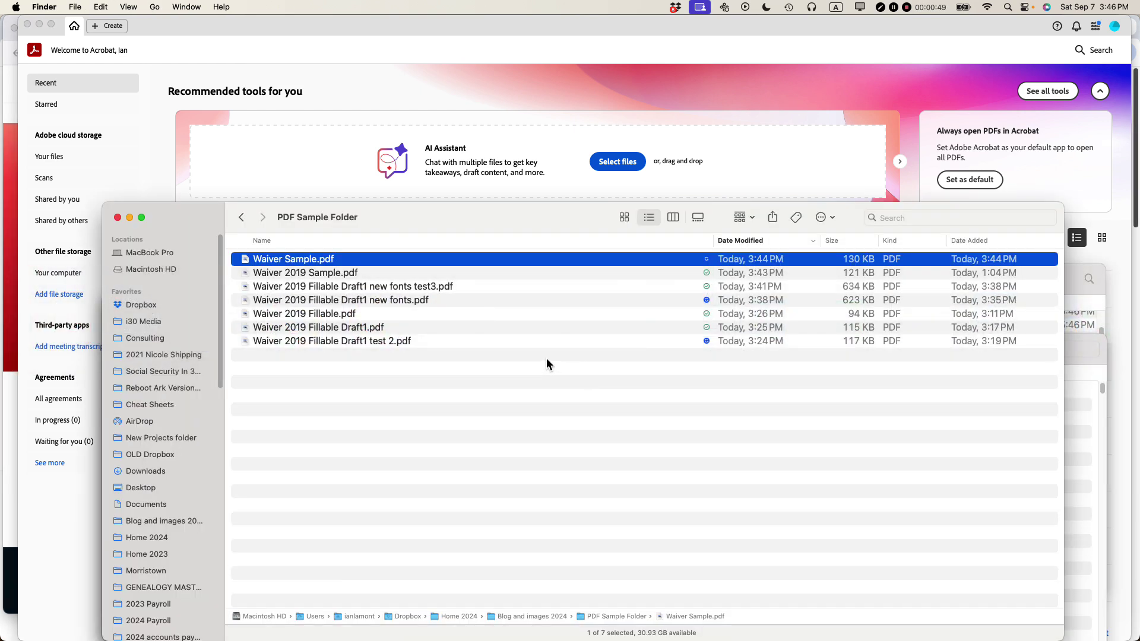
key(super+d)
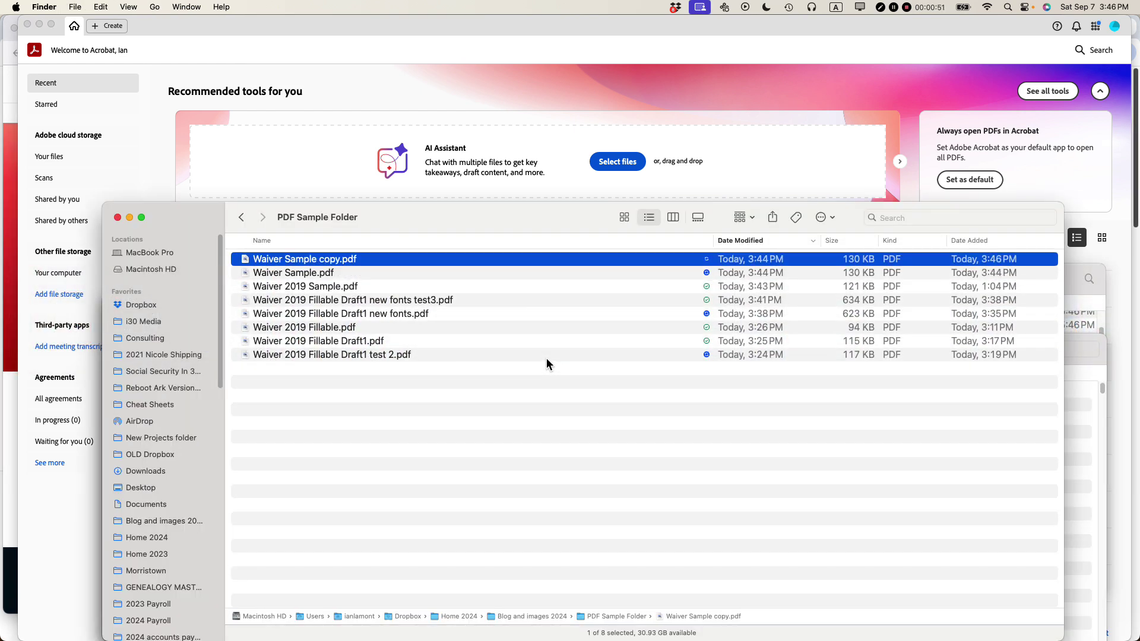
key(Return)
key(Right)
key(alt+shift+Left)
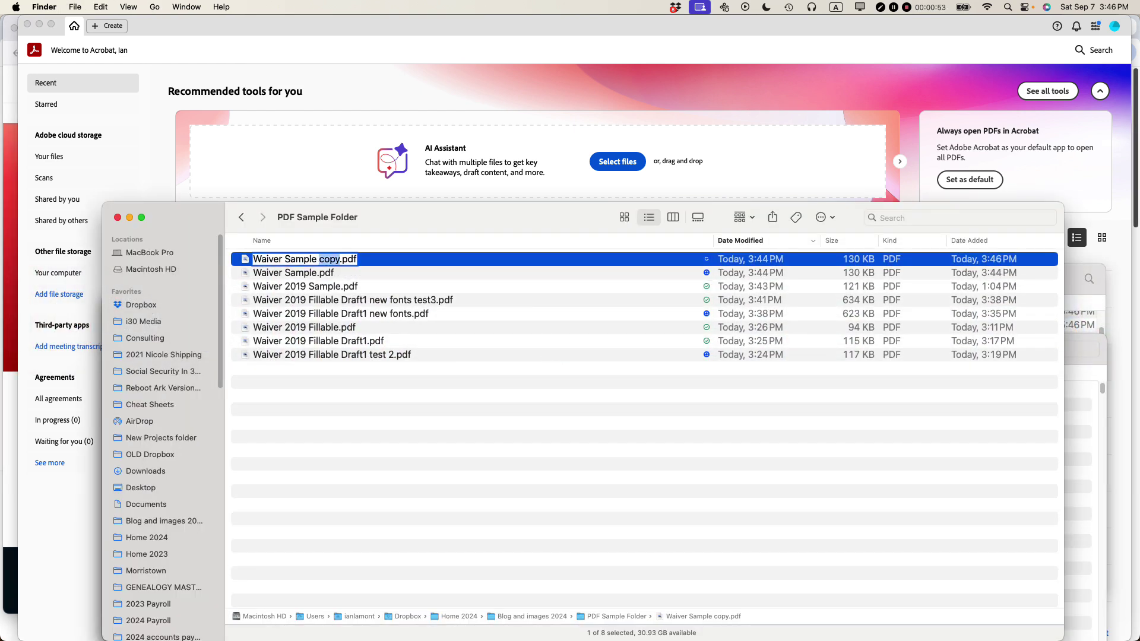
text(Watermarked)
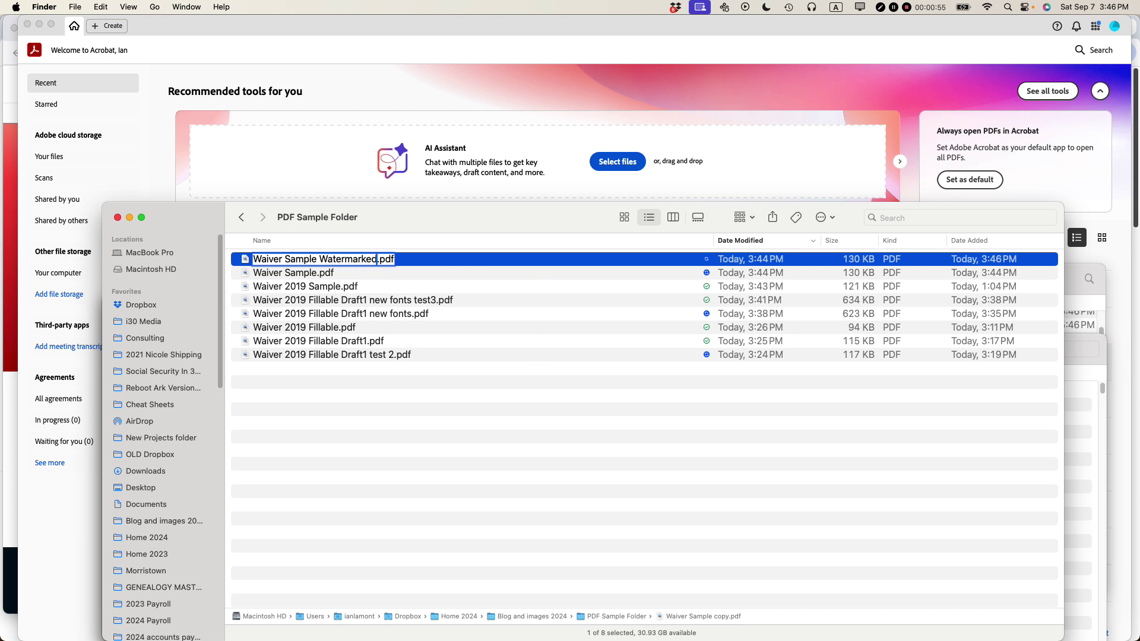
key(Return)
- Open Waiver Sample Watermarked.pdf in Adobe Acrobat from its right-click menu
click(329, 261)
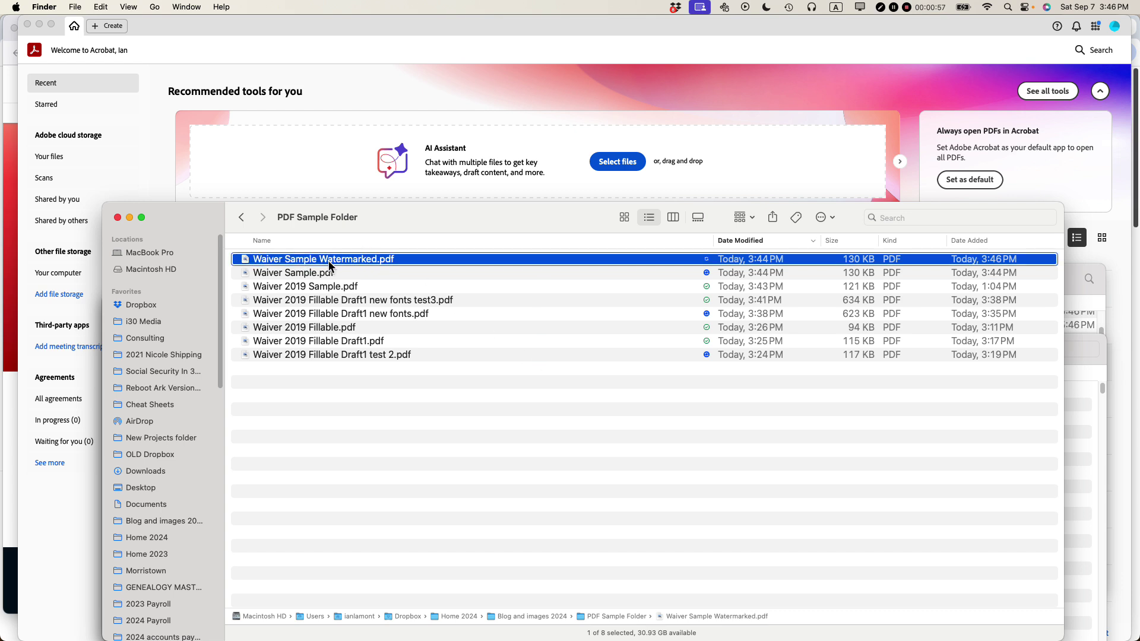
right_click(329, 262)
mouse_move(347, 279)
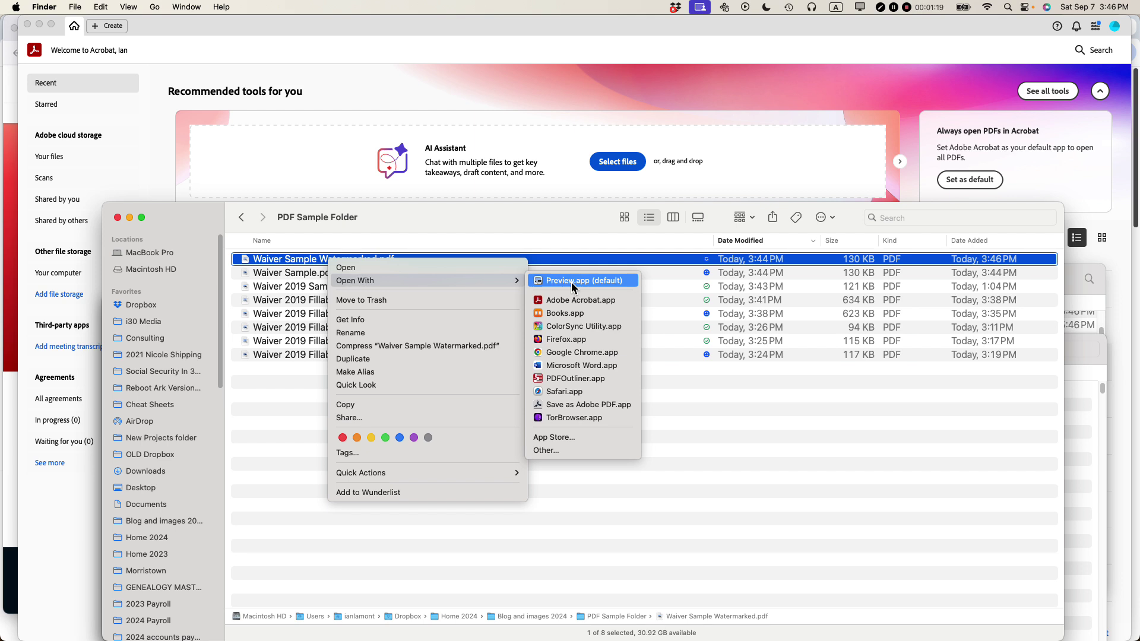
click(571, 299)
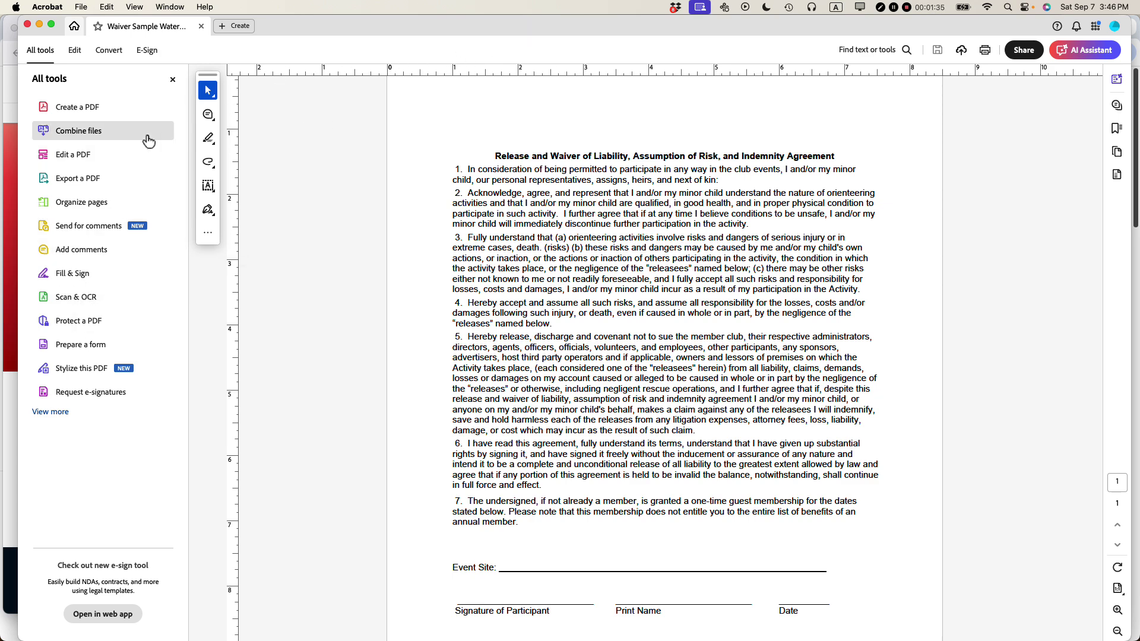
- Enter Edit a PDF, zoom in on the waiver page, and start Watermark > Add
click(99, 160)
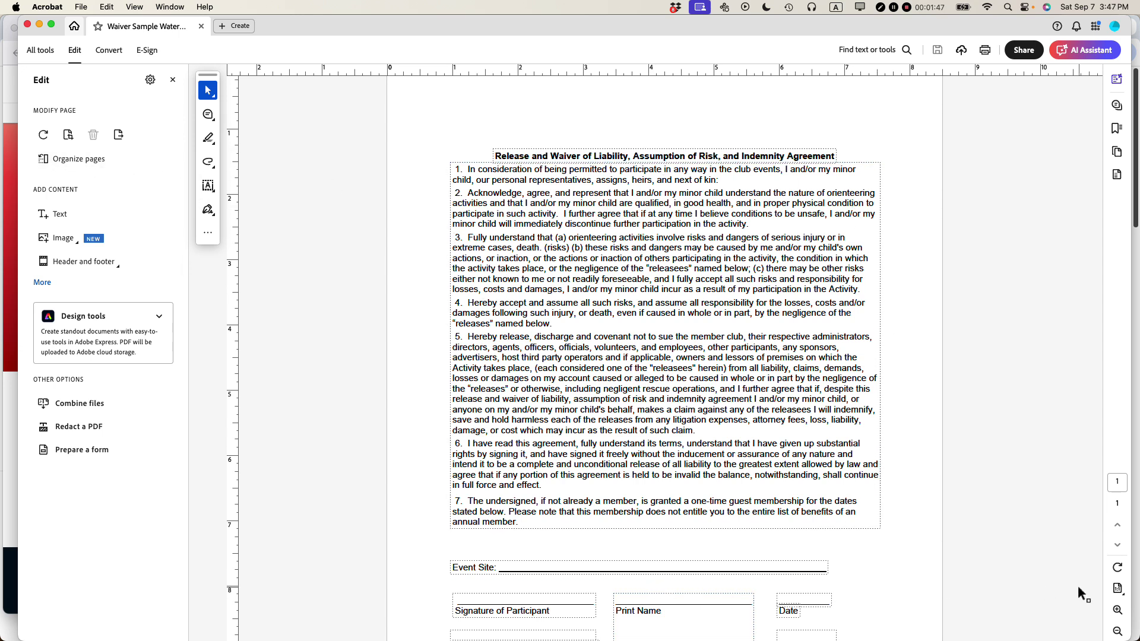
click(1118, 611)
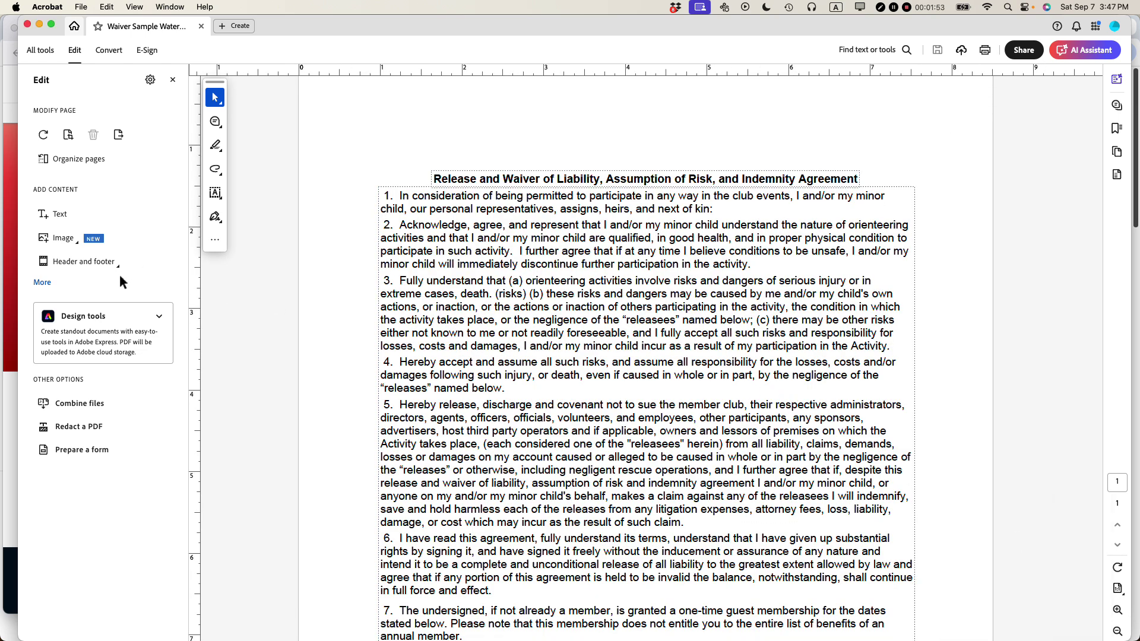
click(42, 284)
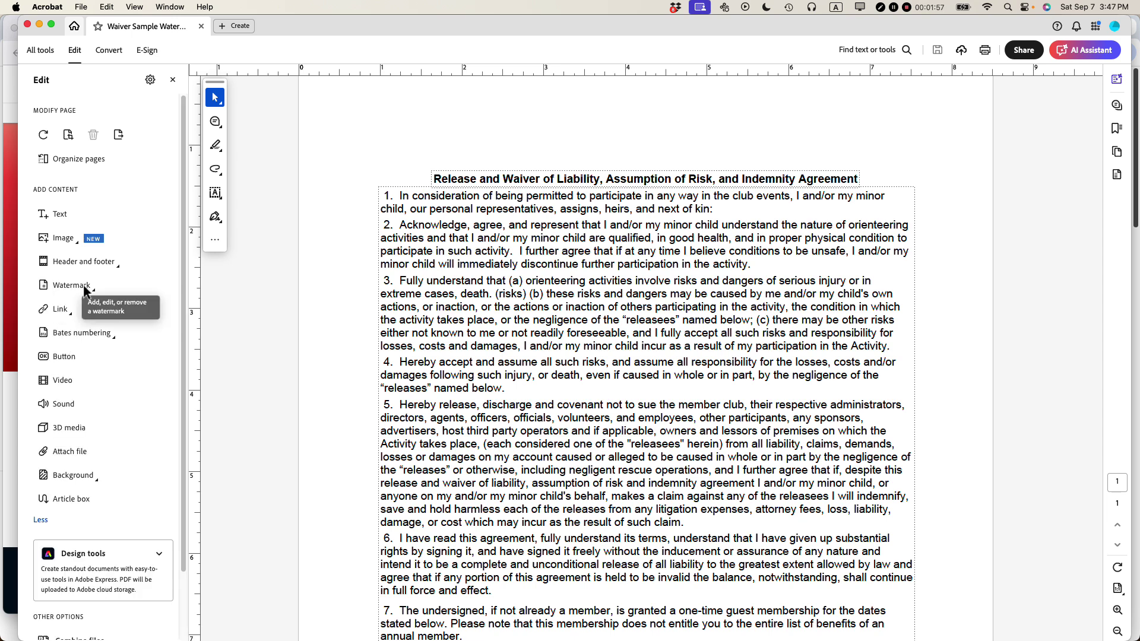
click(70, 288)
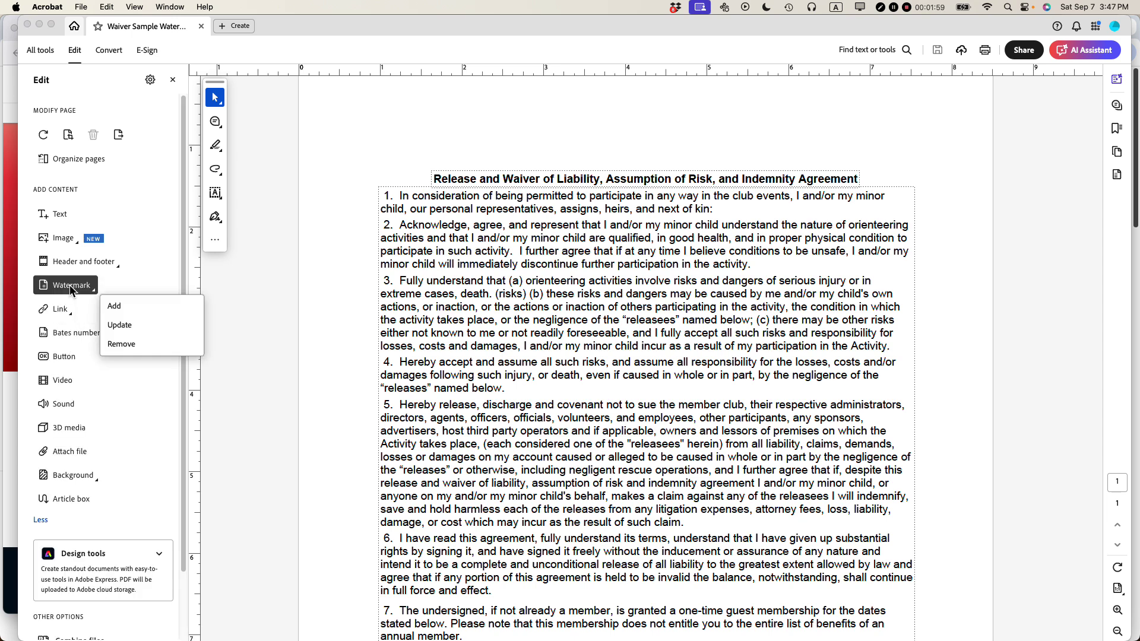
click(126, 308)
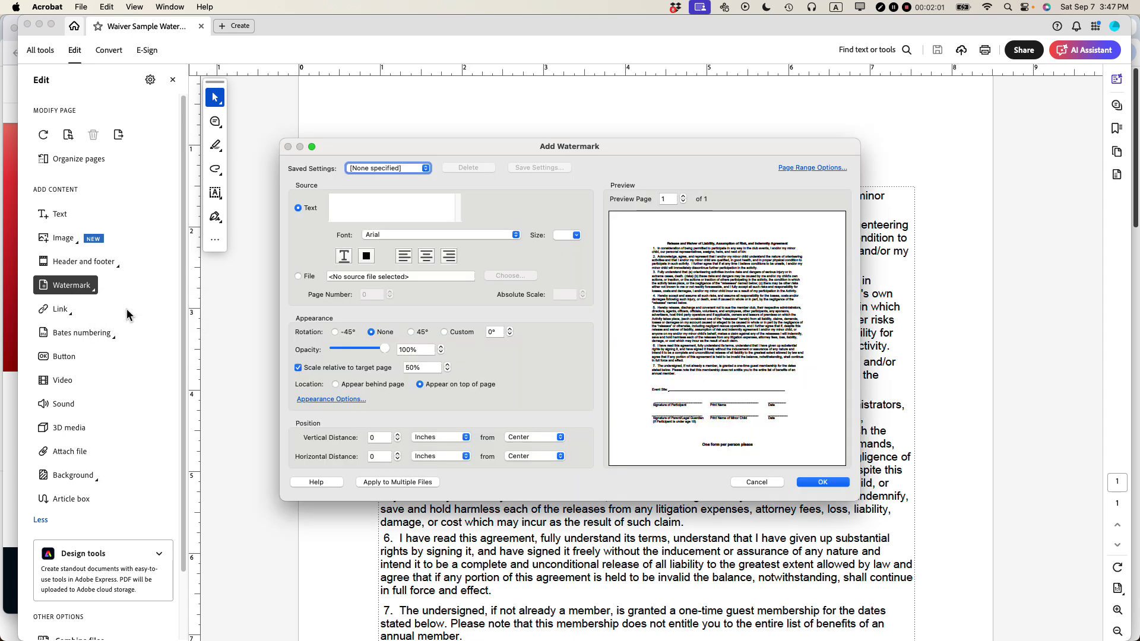
- Add a text watermark reading 'Sample' with default settings
click(365, 213)
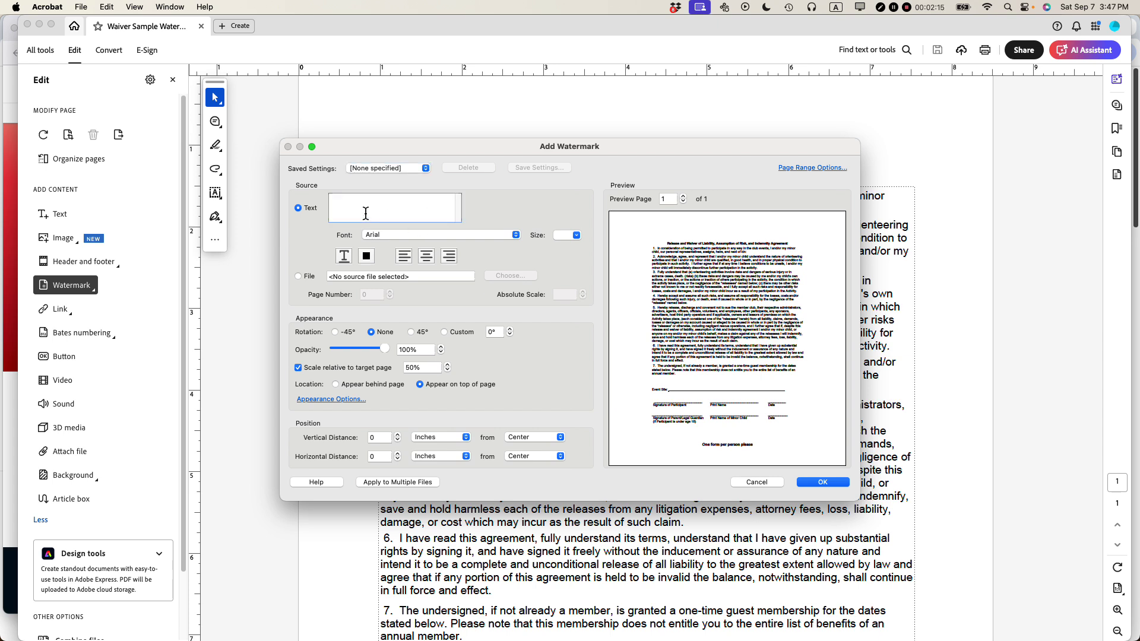
text(Sample)
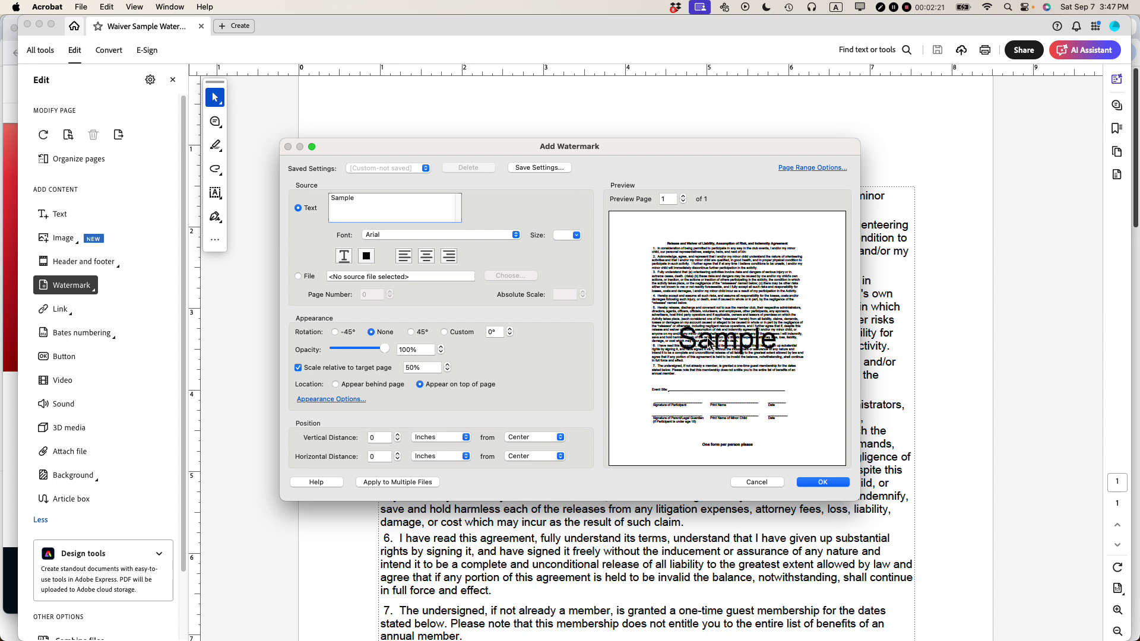
click(823, 482)
- Close the Edit panel and zoom out to view the whole watermarked page
scroll(648, 490, down, 3)
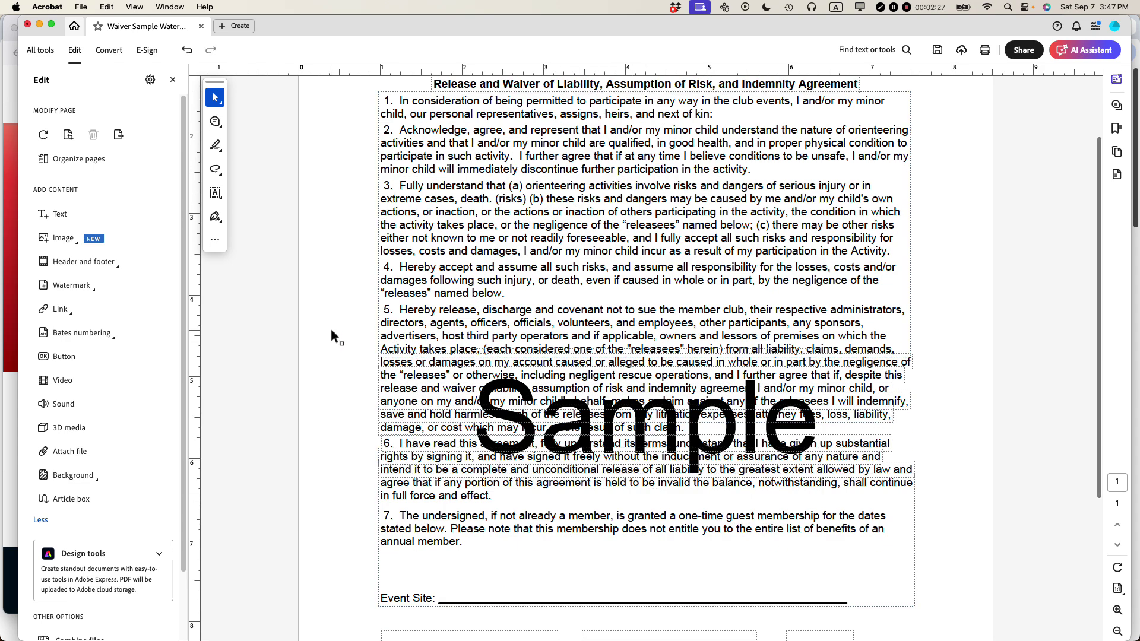
click(173, 79)
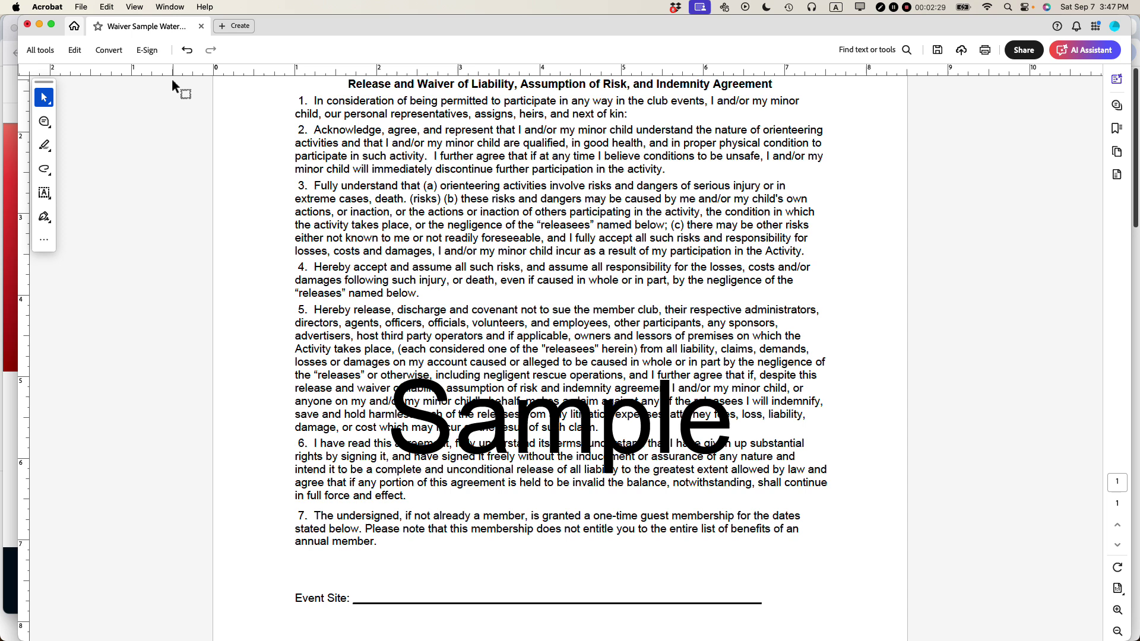
scroll(526, 378, up, 3)
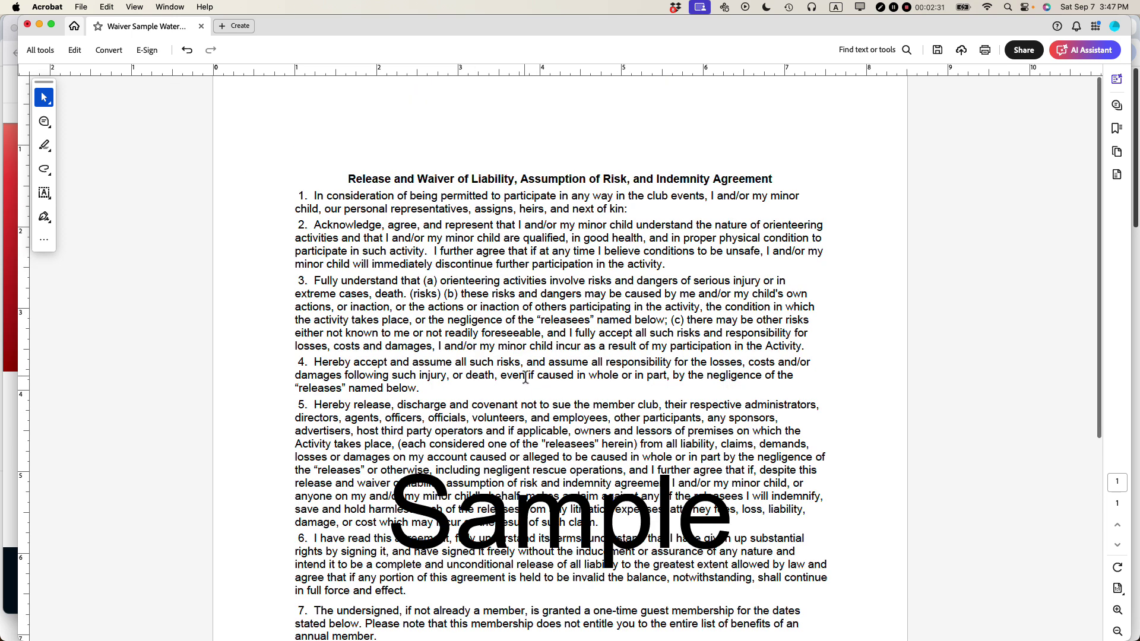
scroll(525, 378, down, 2)
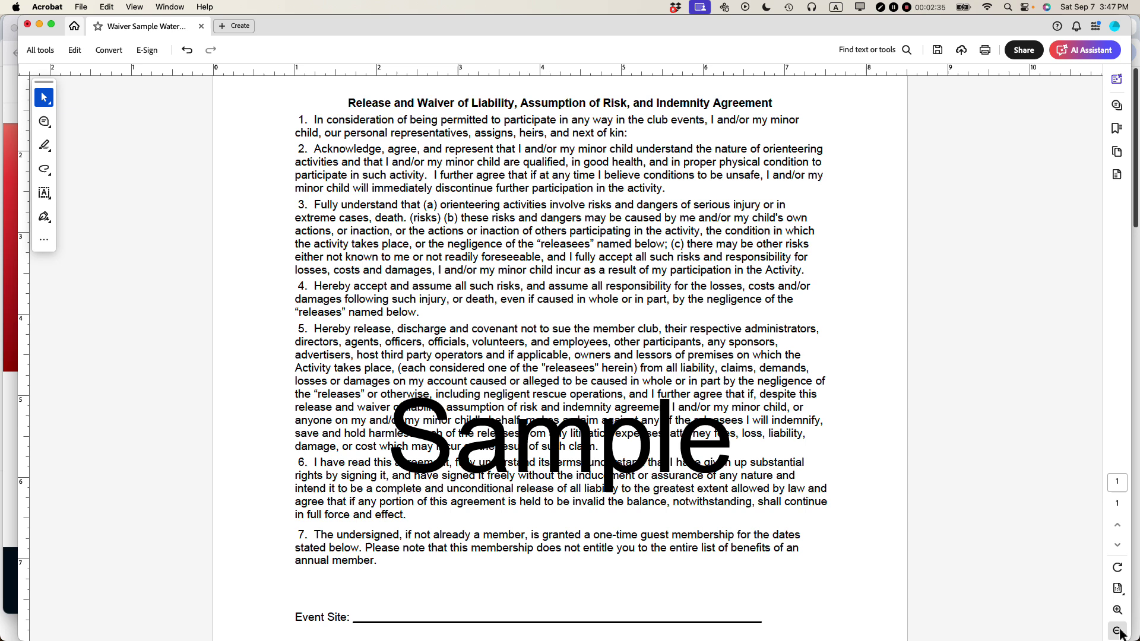
click(1118, 631)
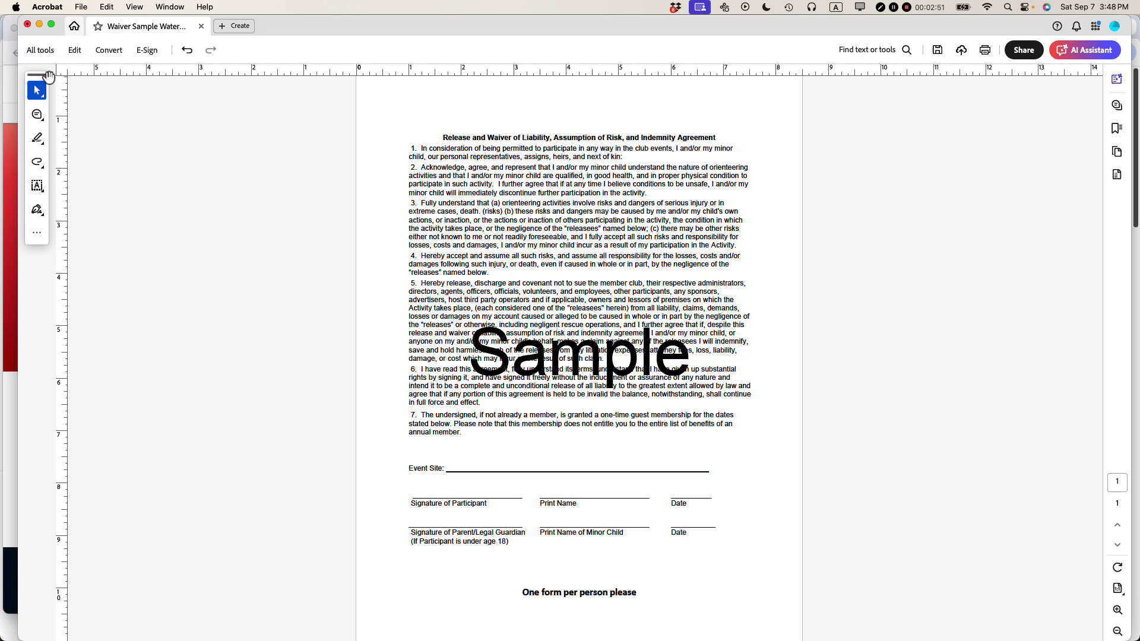
- Open Watermark > Update from the Edit tools' More options
click(38, 50)
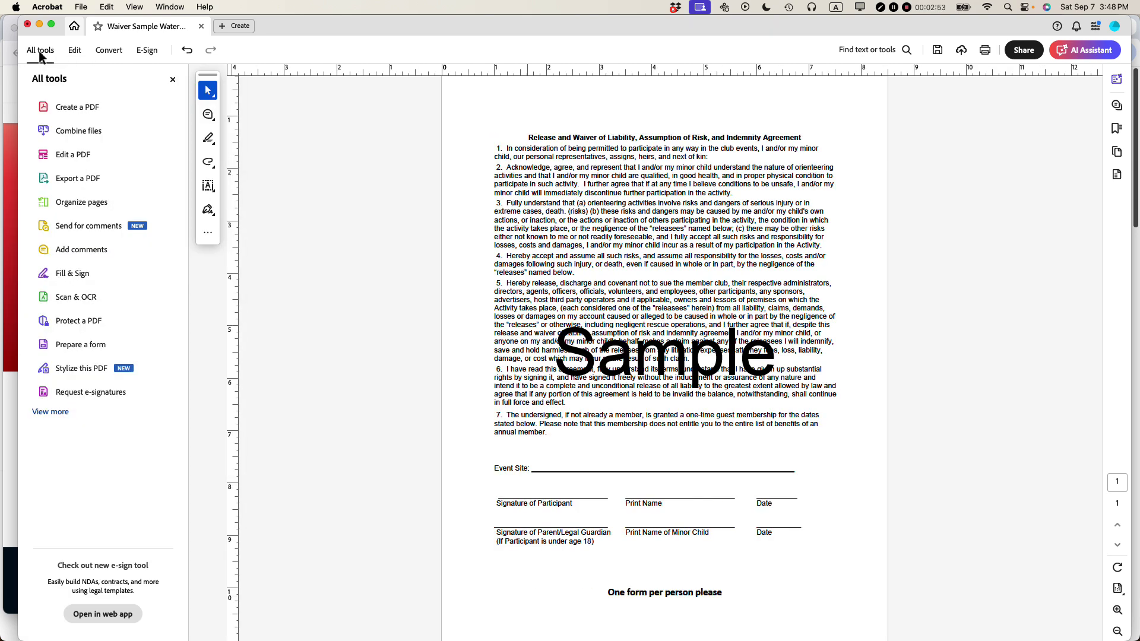
click(79, 157)
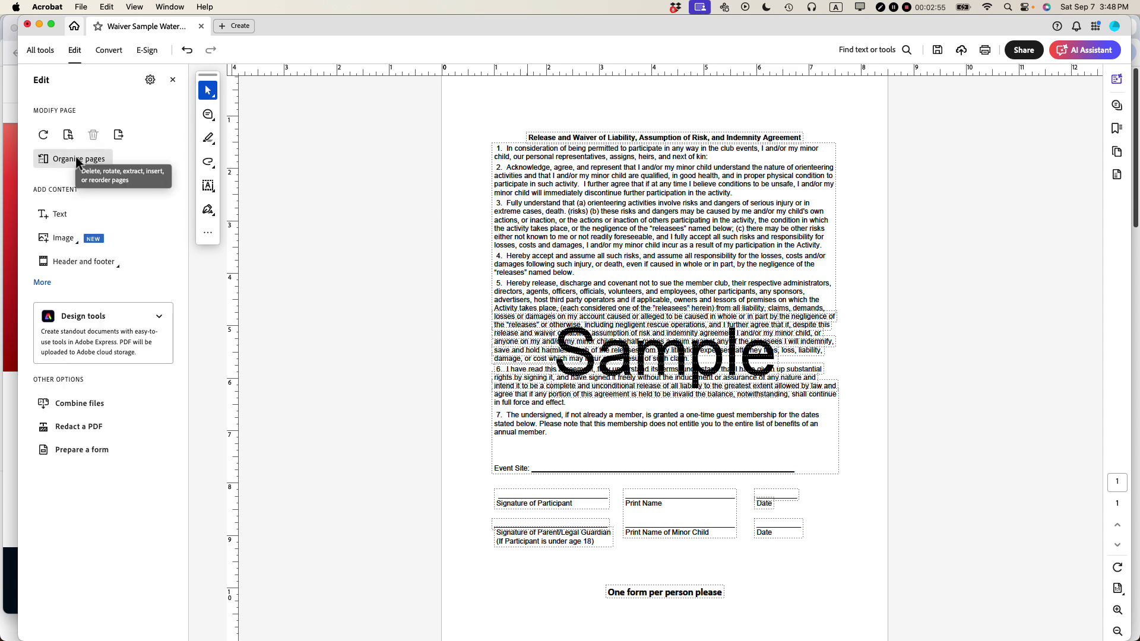
click(40, 286)
click(40, 286)
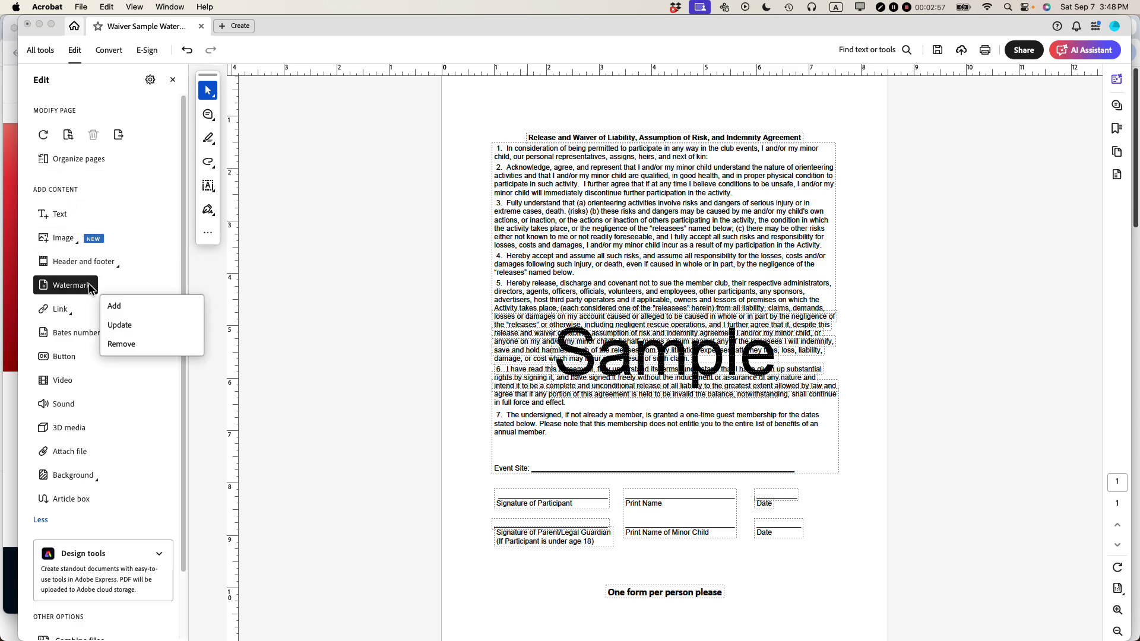
click(123, 326)
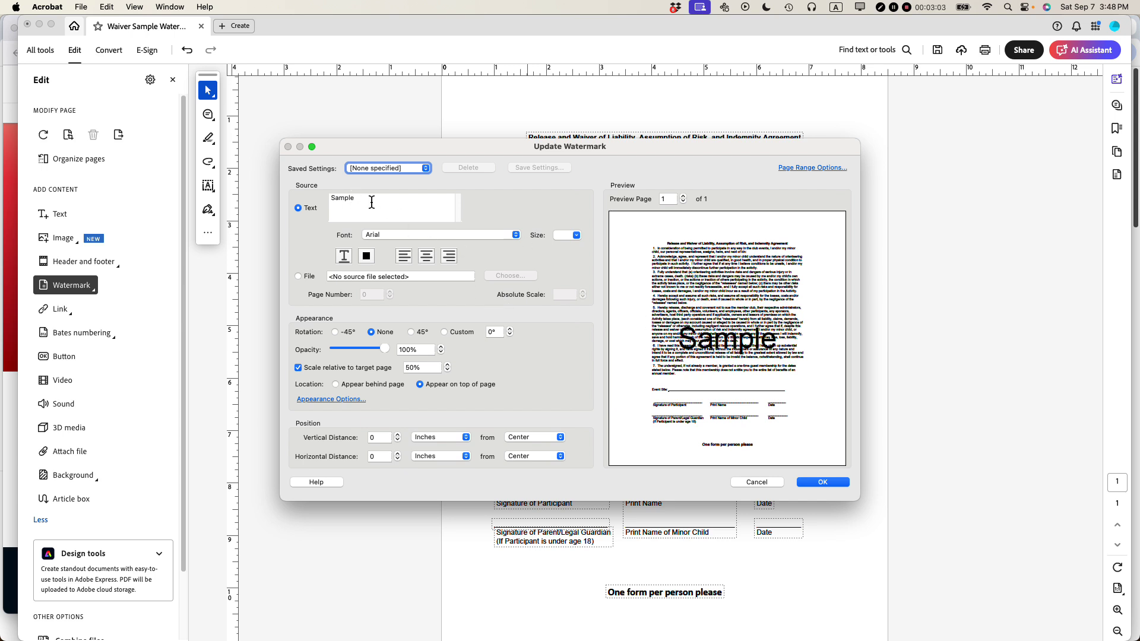
- Try light grey for the watermark text colour, then revert it to Licorice black
click(366, 257)
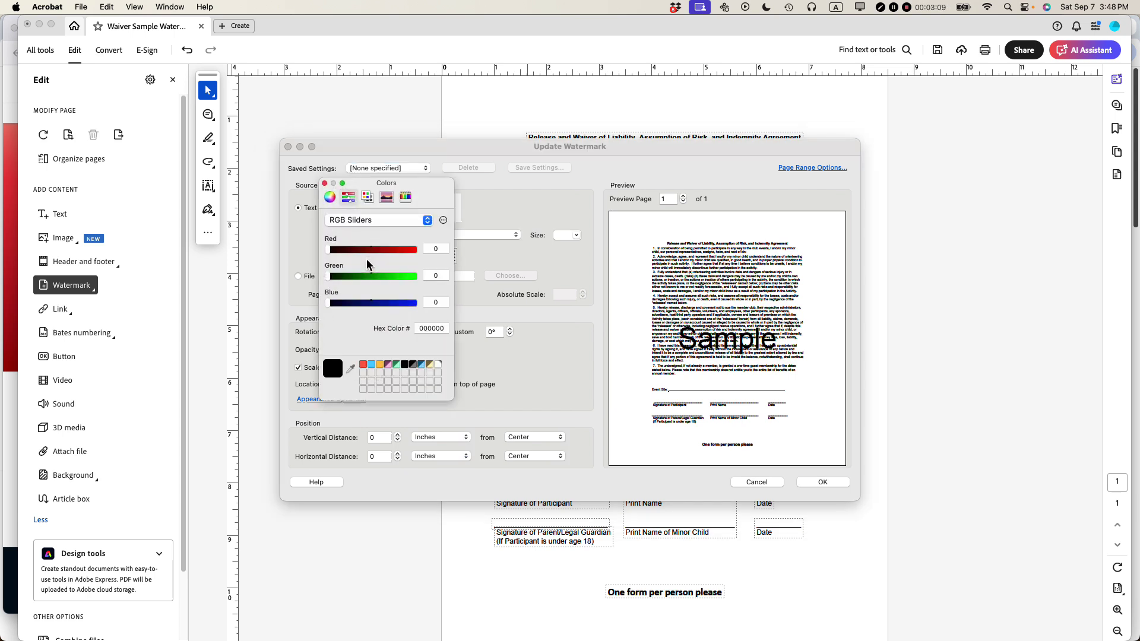
click(404, 199)
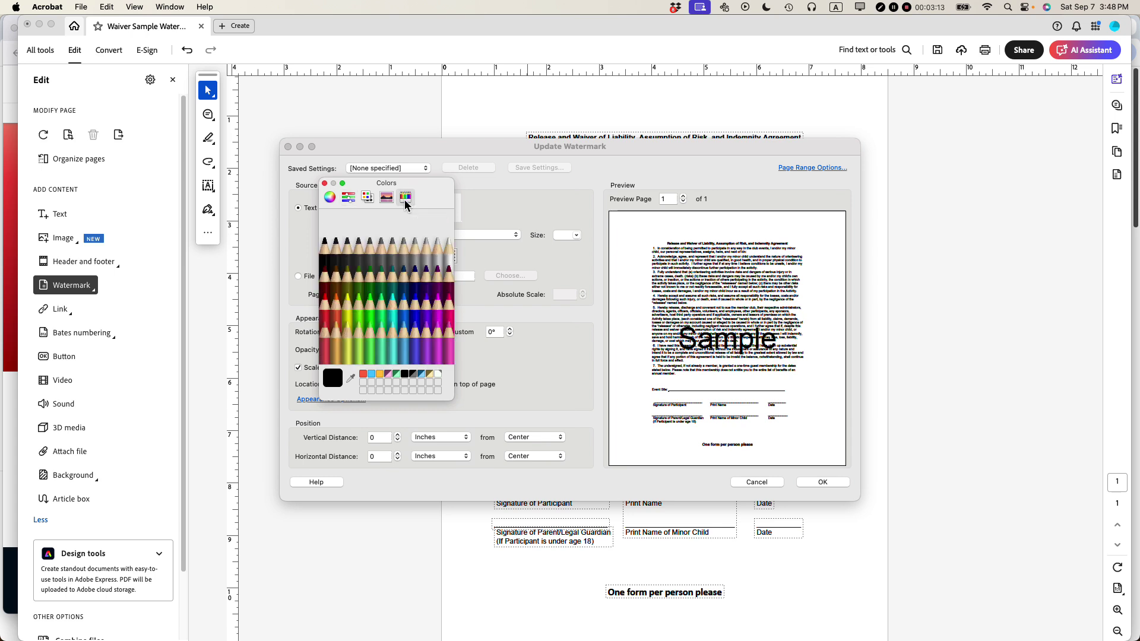
click(437, 254)
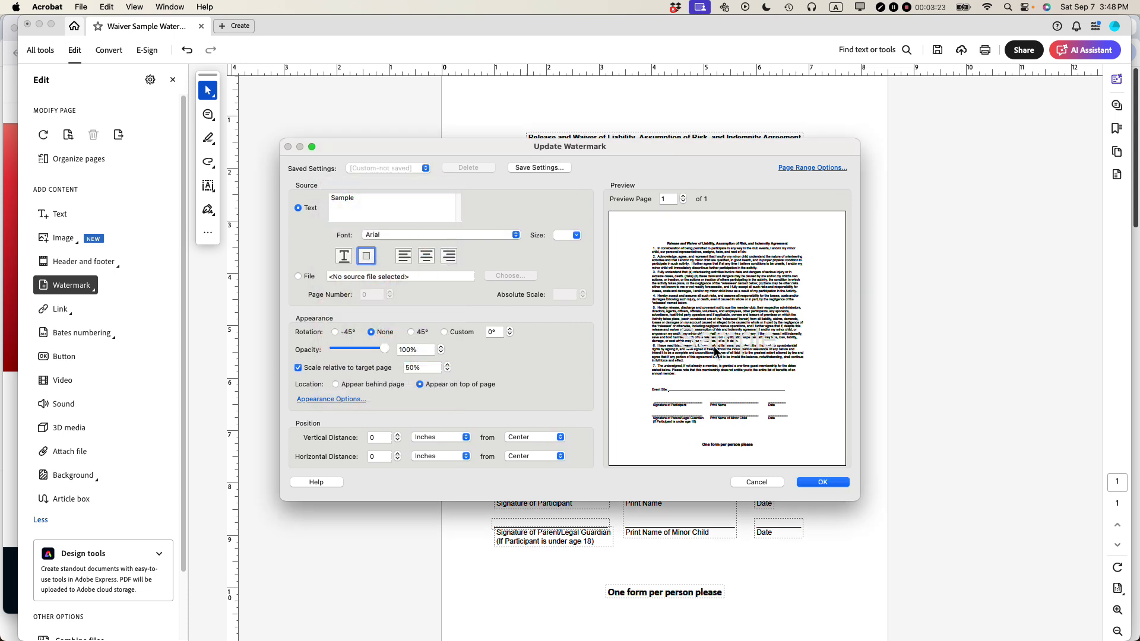
click(368, 259)
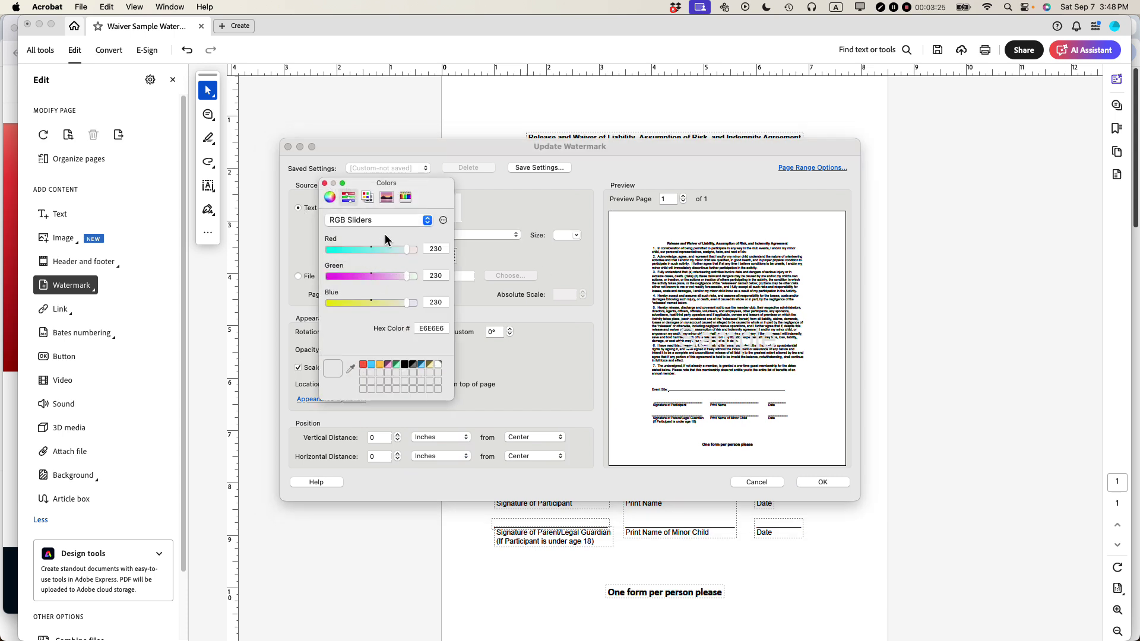
click(405, 196)
click(325, 244)
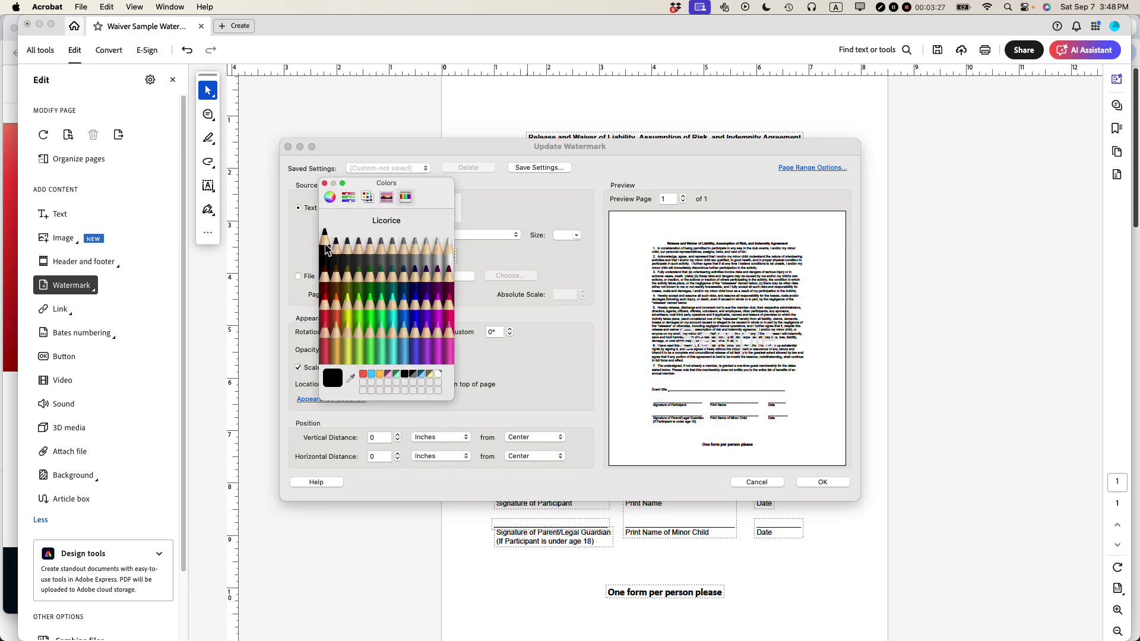
click(325, 185)
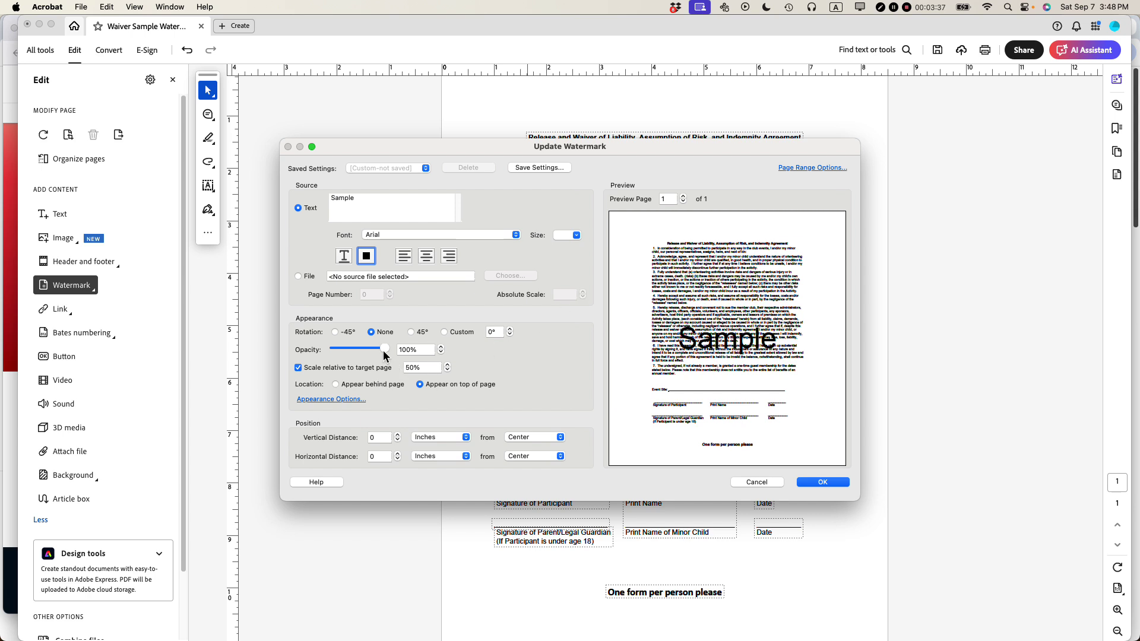
- Set the watermark opacity to 23% and a custom rotation of 34°
drag(384, 354, 358, 356)
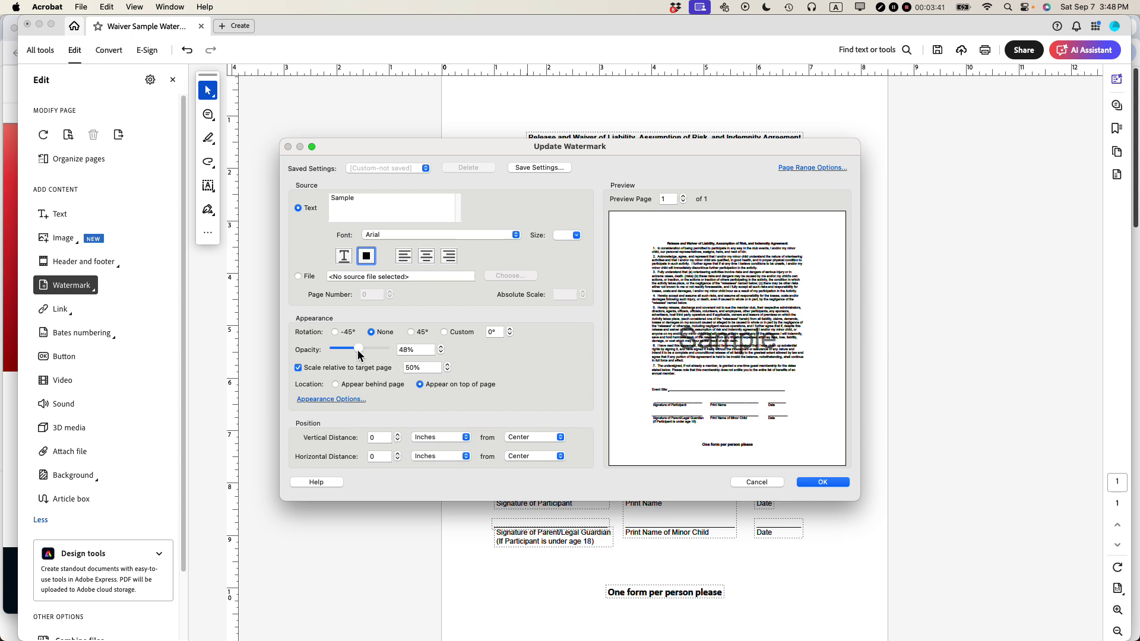
drag(358, 353, 345, 352)
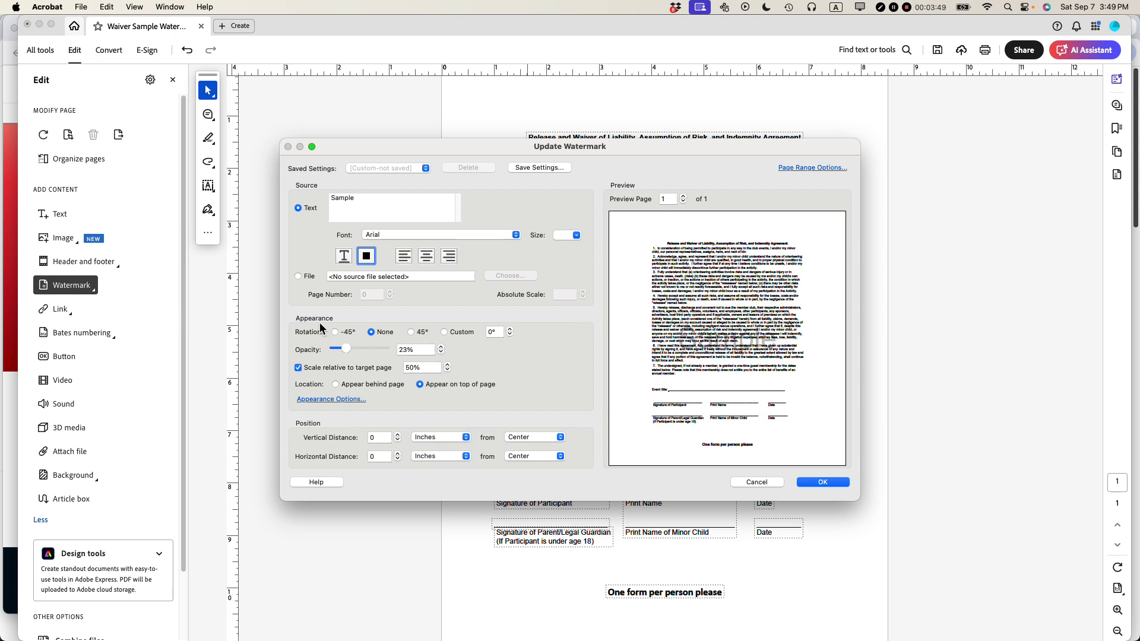
click(411, 332)
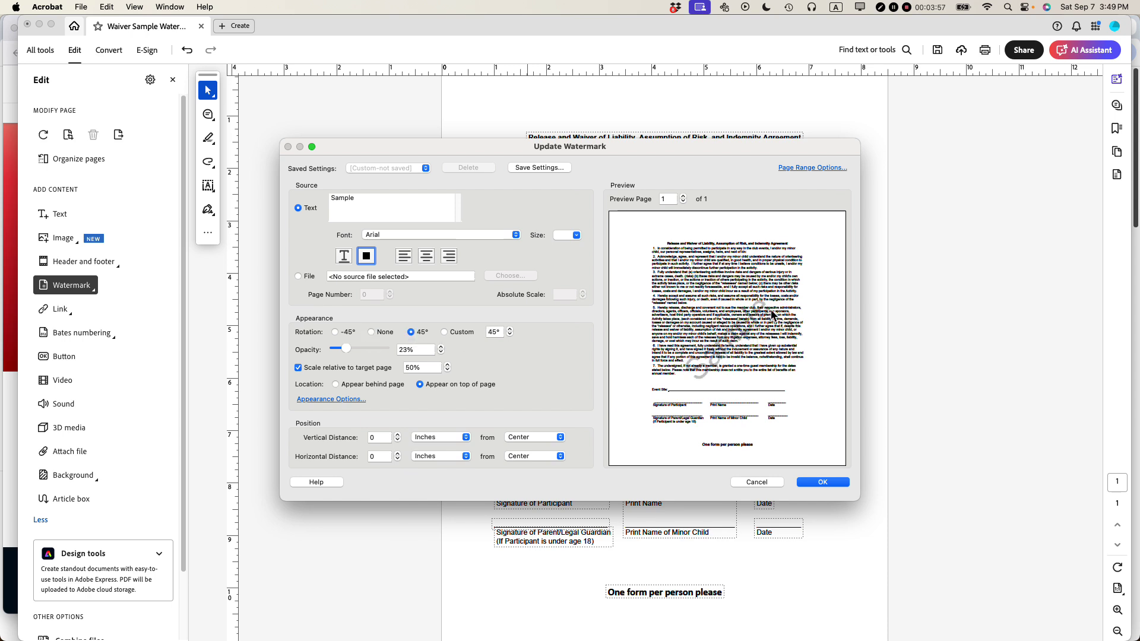
click(336, 333)
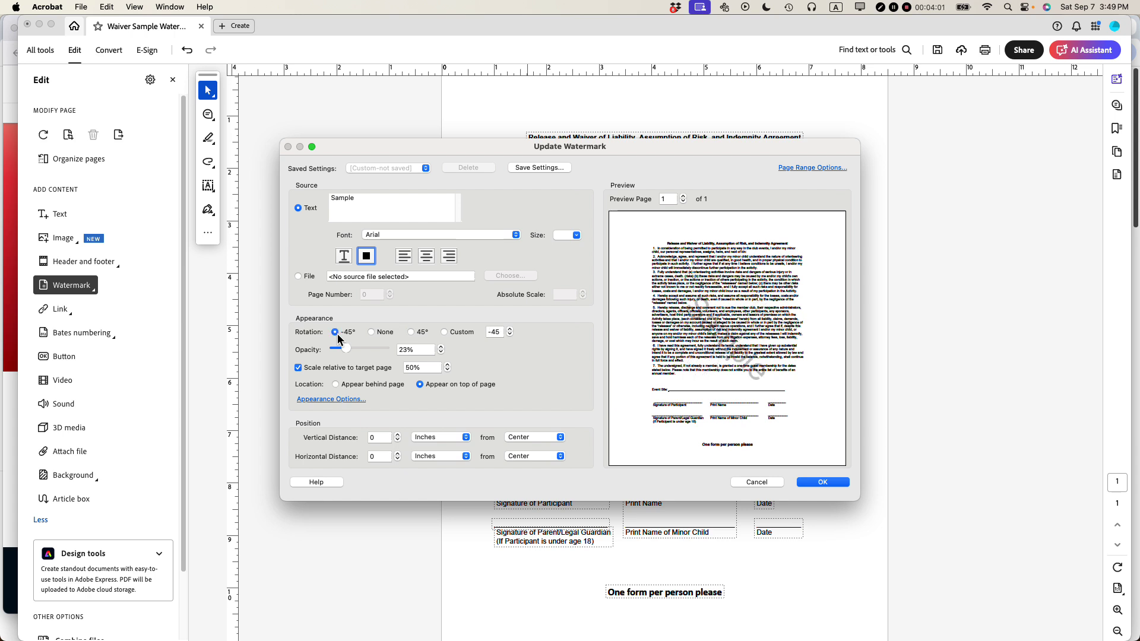
click(411, 333)
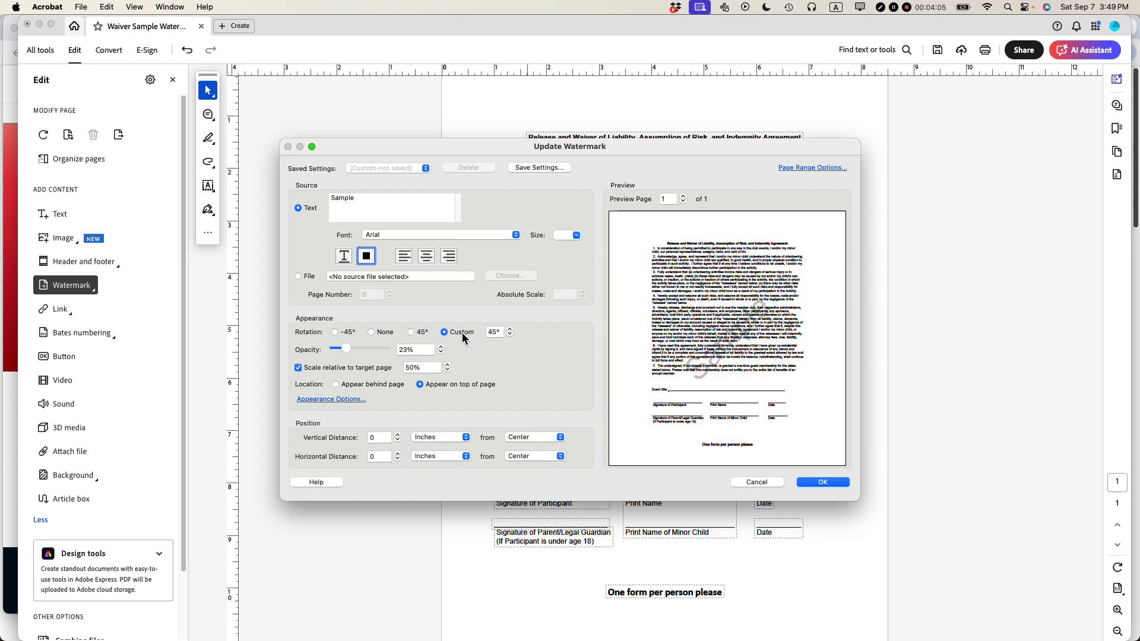
click(510, 334)
click(511, 333)
click(511, 333)
click(511, 334)
click(511, 334)
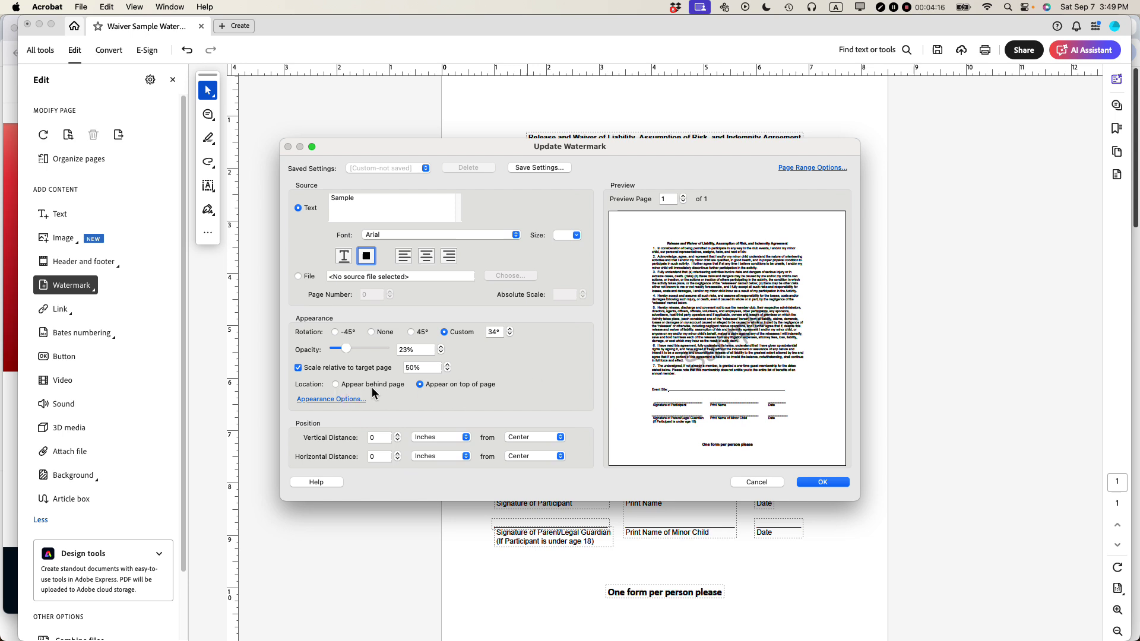
- Place the watermark behind the page with a 1.5-inch vertical offset from center
click(337, 386)
click(369, 438)
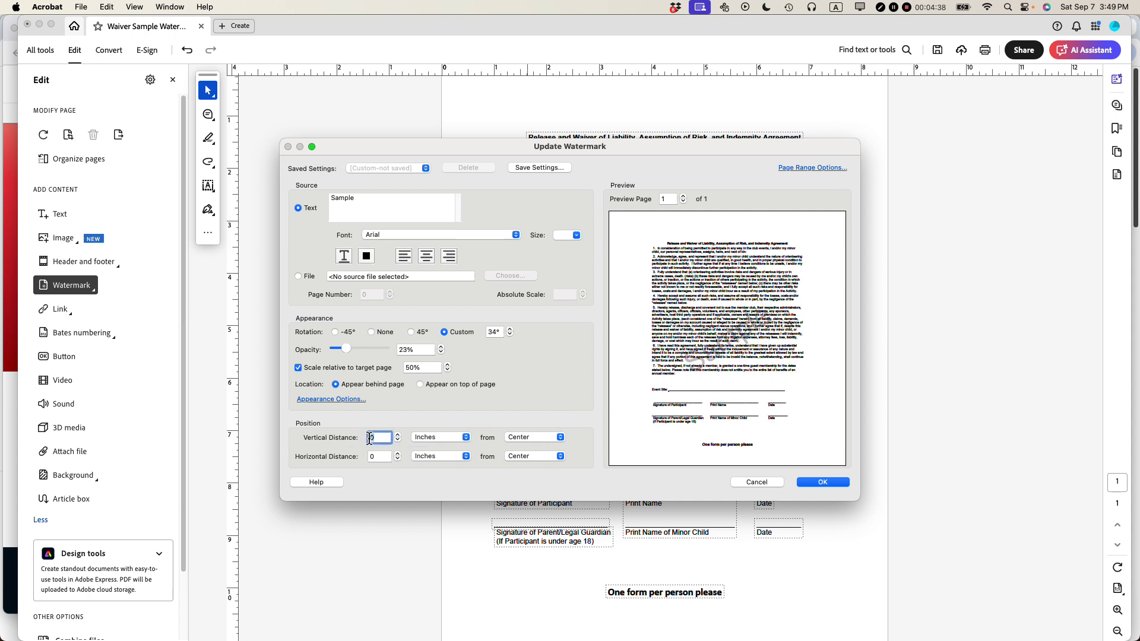
text(1)
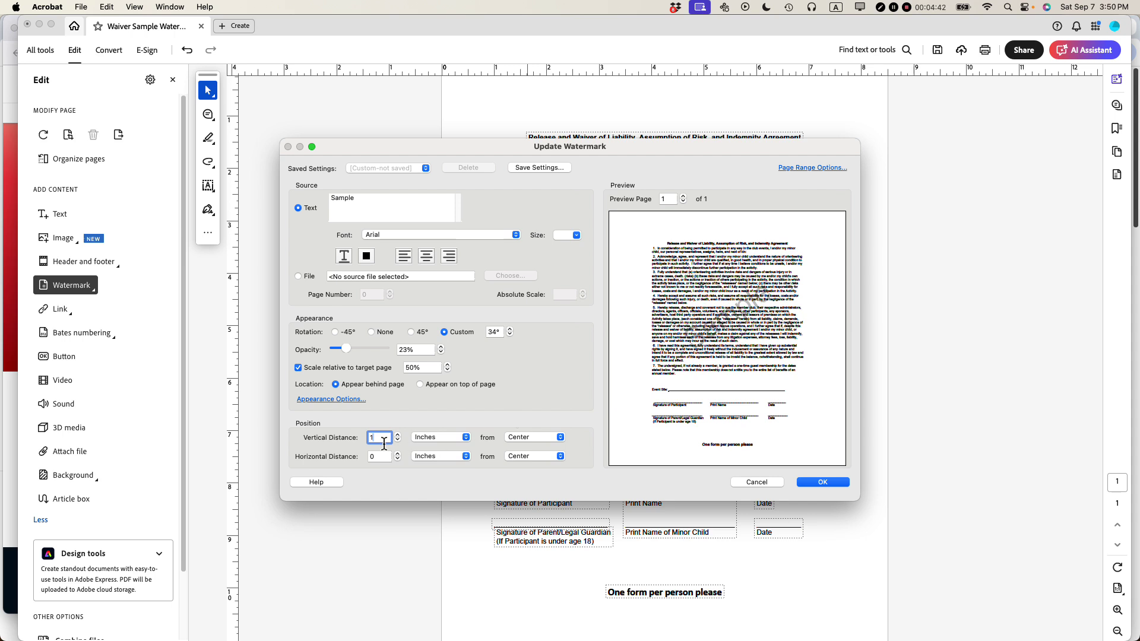
key(BackSpace)
text(-1)
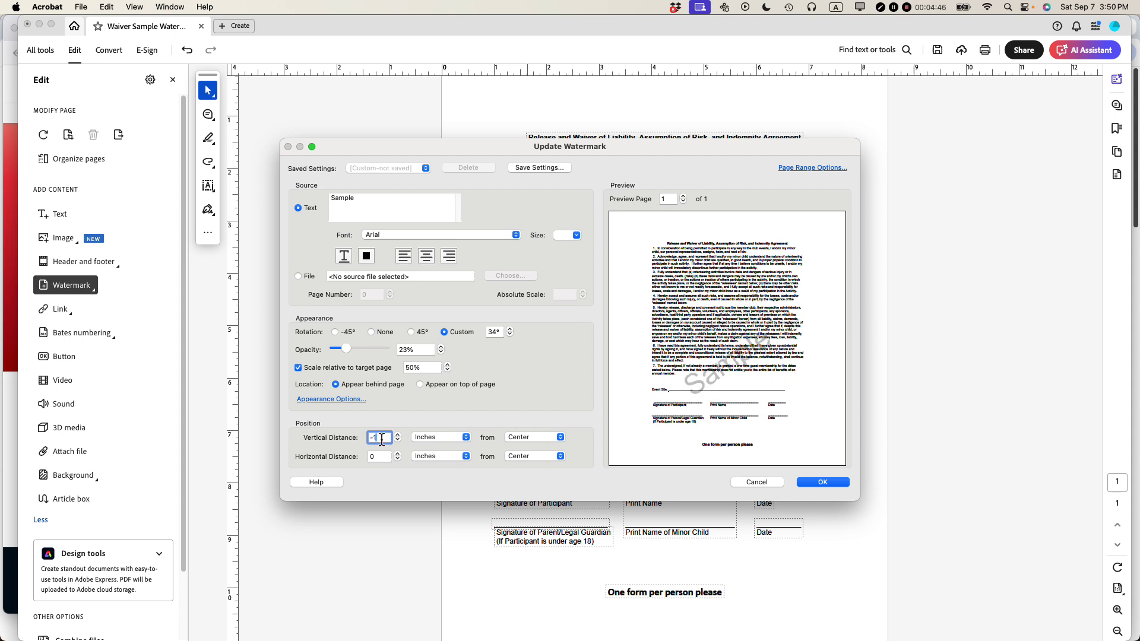
drag(381, 438, 353, 439)
text(1.5)
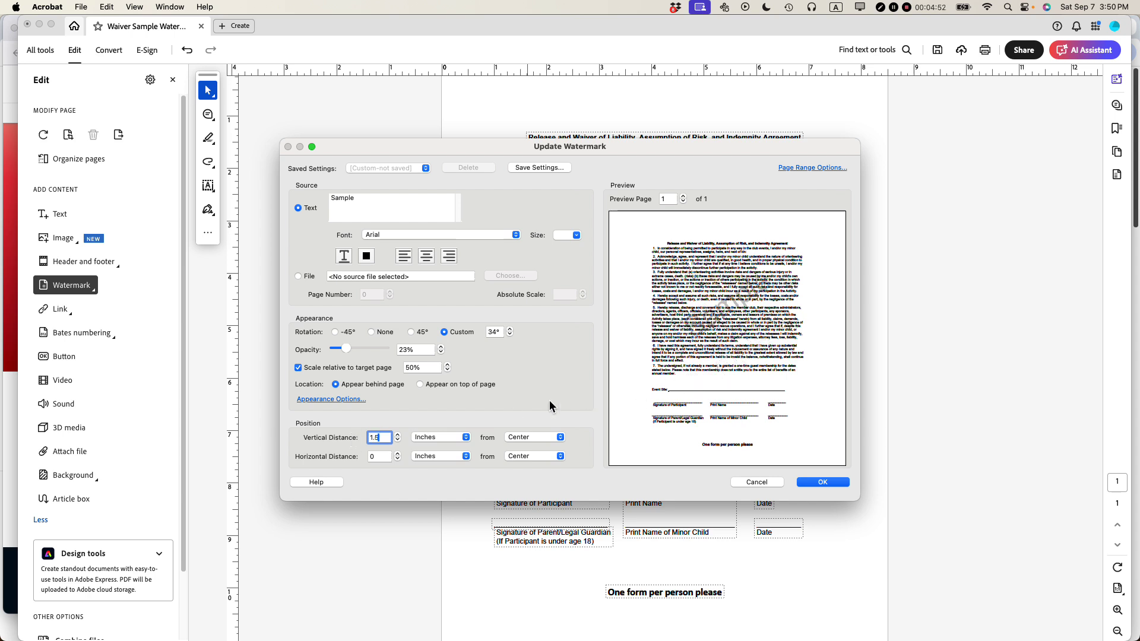
- Apply the updated watermark, close the Edit panel, and save the document
click(820, 484)
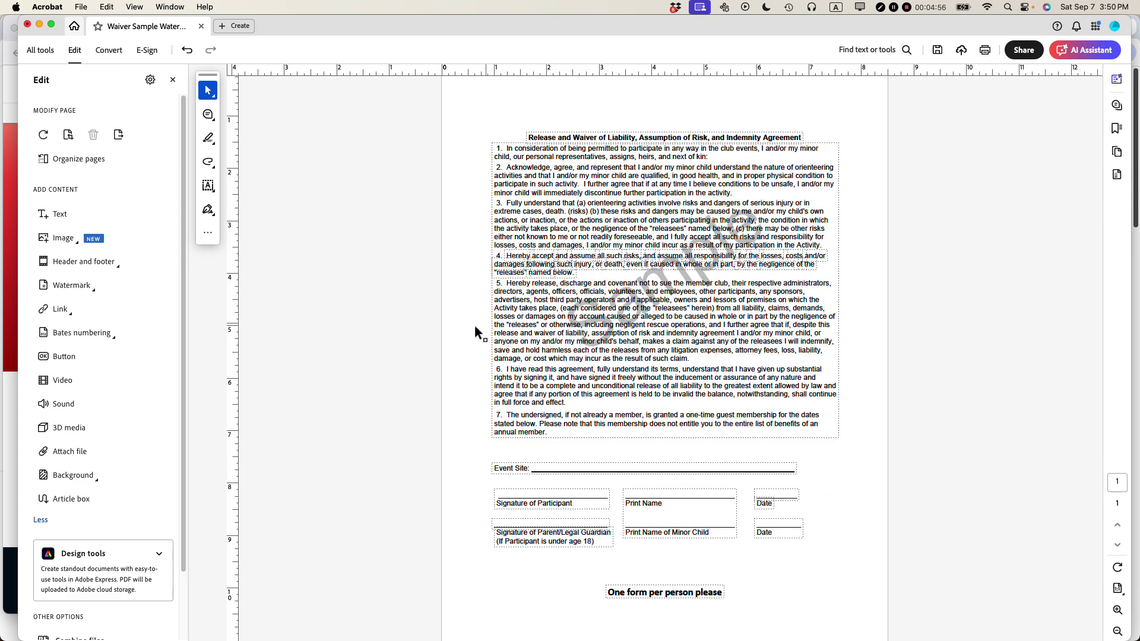
click(173, 79)
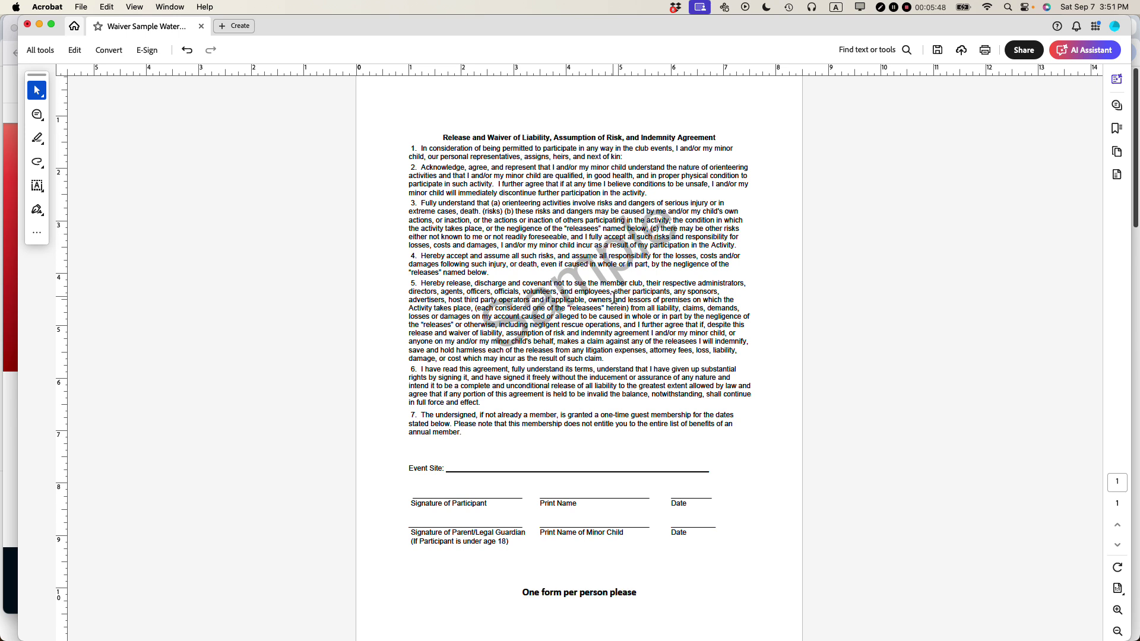
key(super+s)
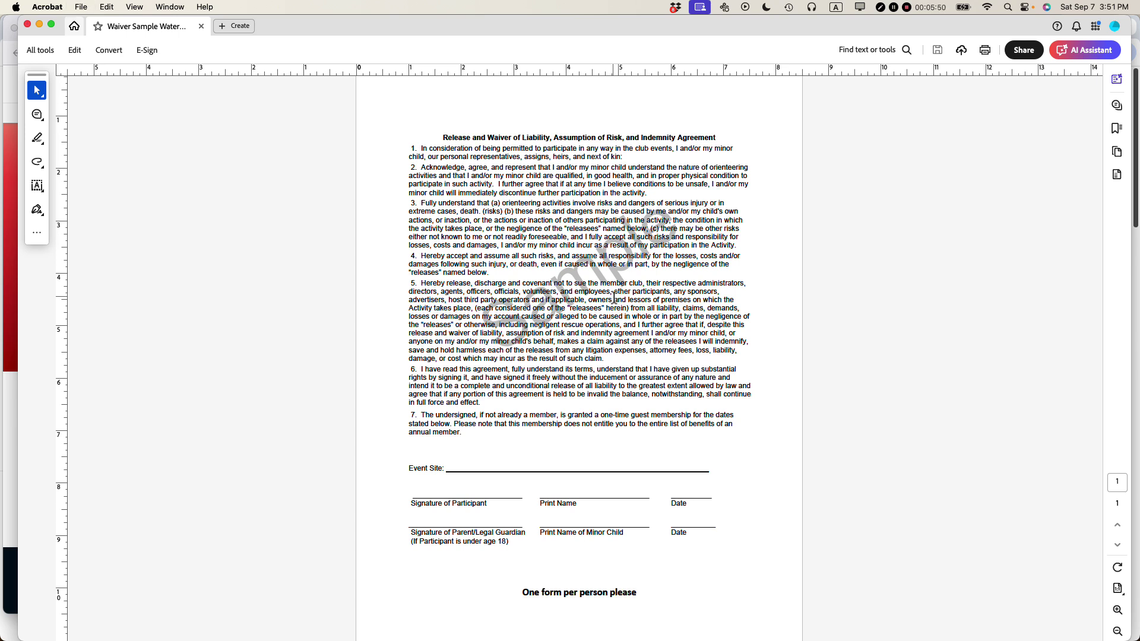